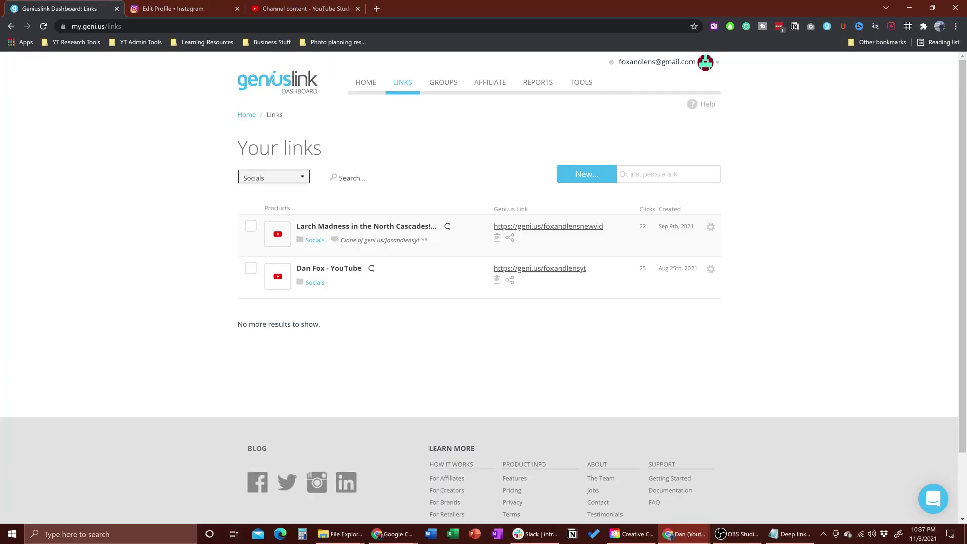
Open the Larch Madness video's details in YouTube Studio and launch its youtu.be watch page.
click(323, 9)
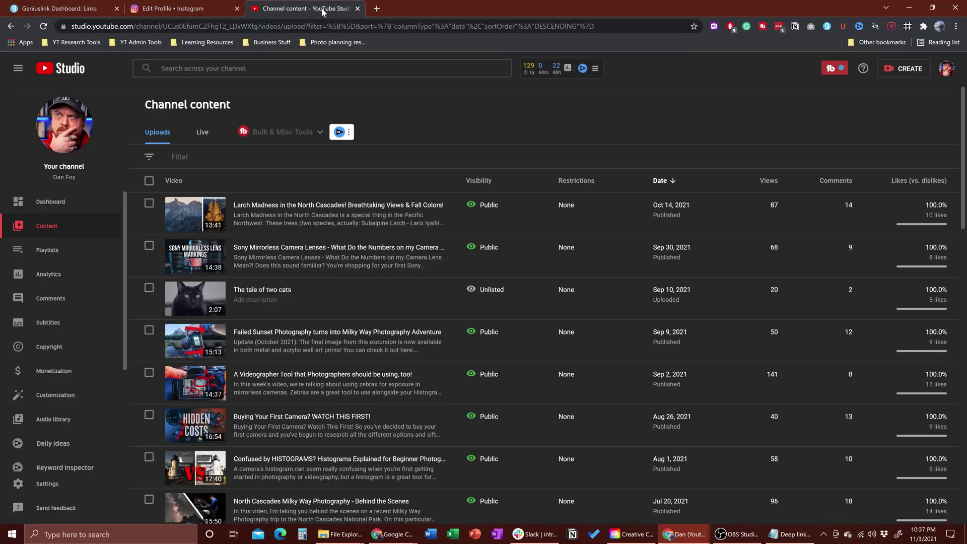
click(238, 209)
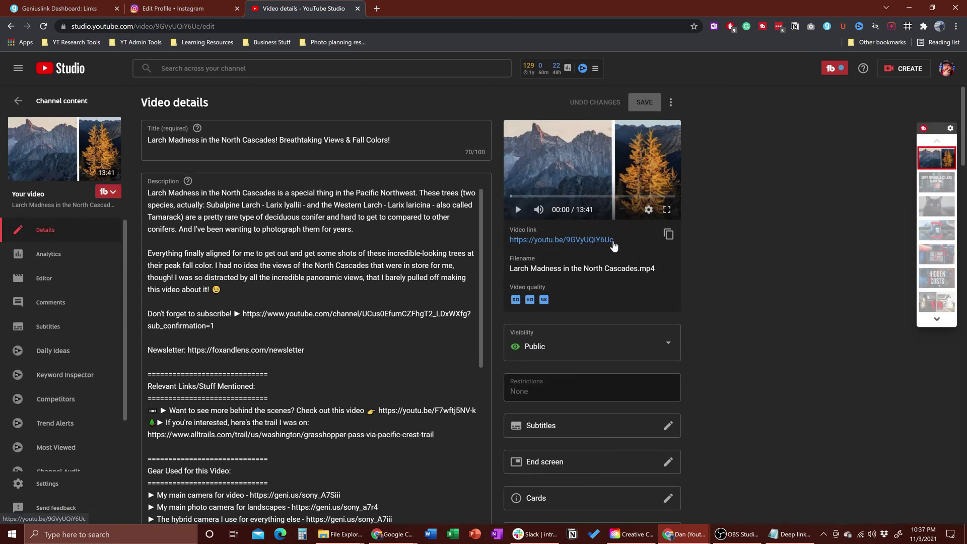
drag(613, 241, 589, 241)
drag(518, 239, 476, 239)
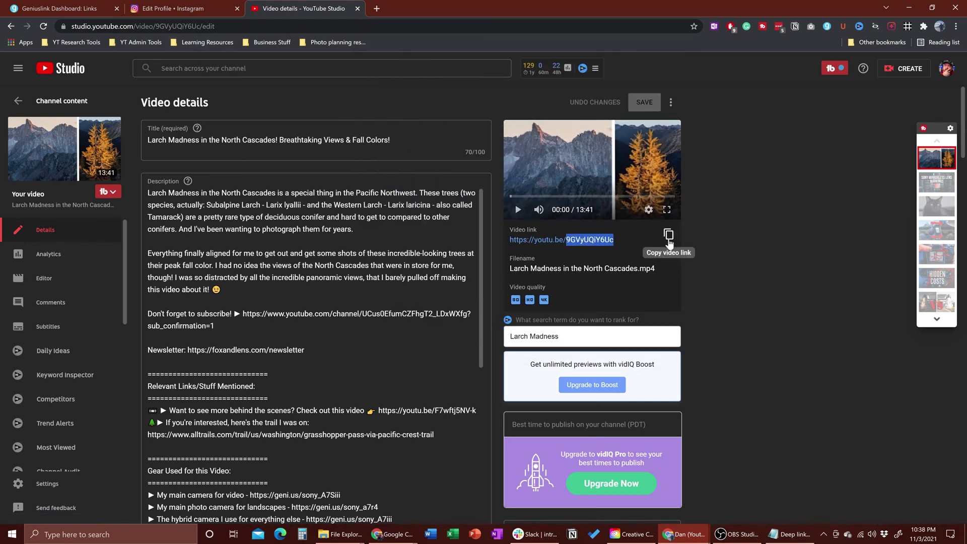
click(600, 240)
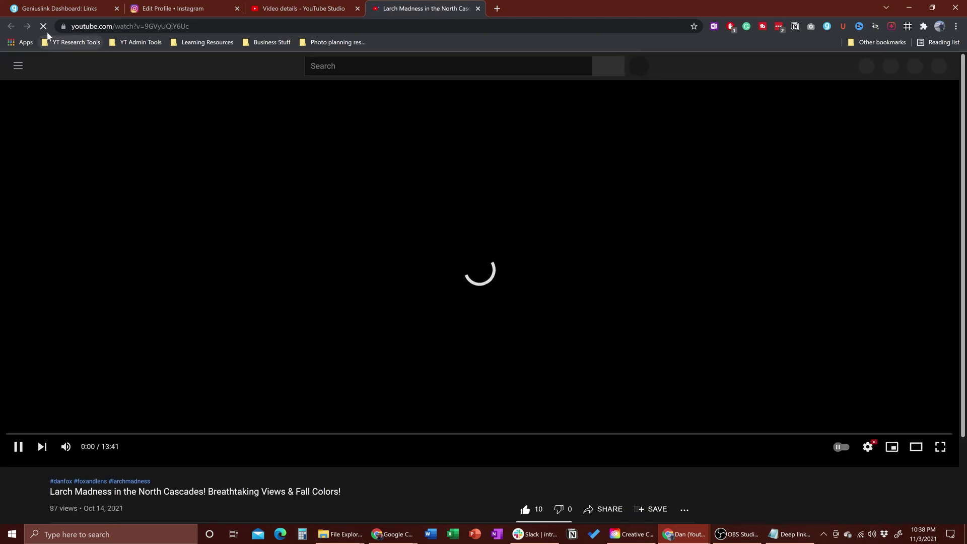
Pause the Larch Madness video, copy its watch-page URL, and bring up Deep links.txt.
click(17, 456)
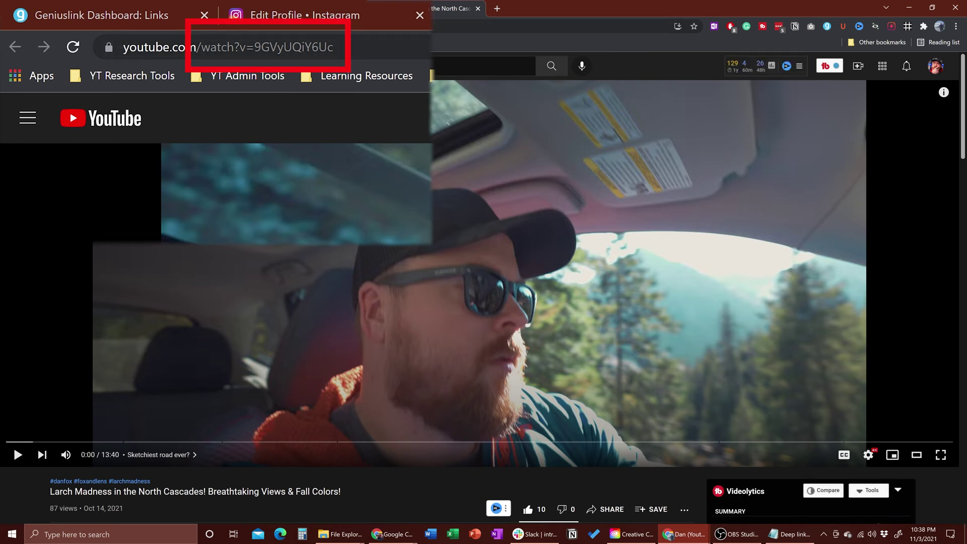
drag(185, 25, 60, 26)
key(ctrl+c)
click(185, 25)
key(ctrl+shift+Tab)
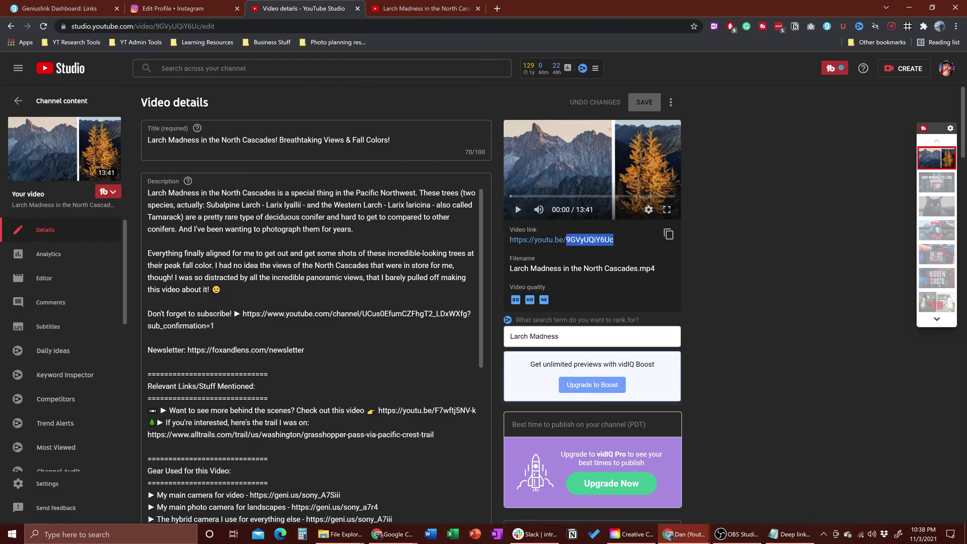
click(418, 11)
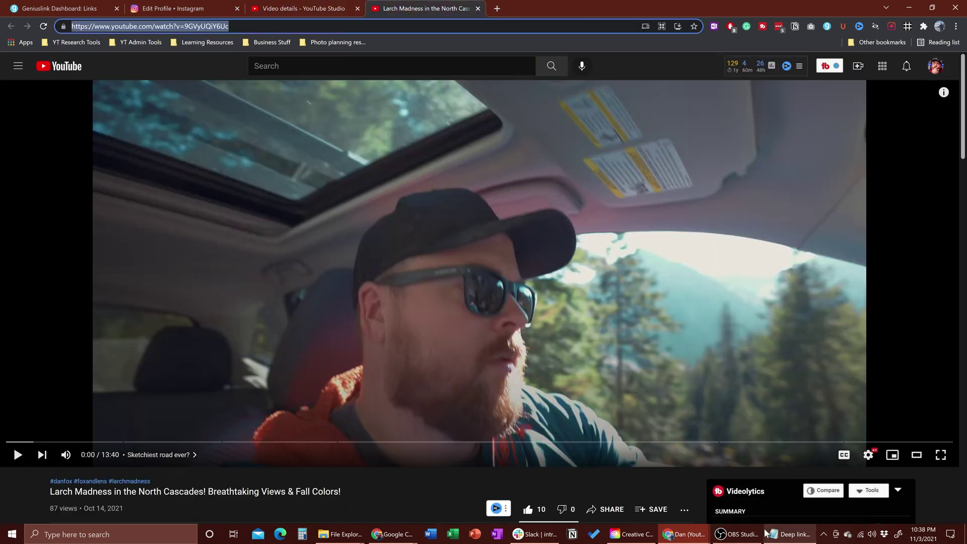
click(780, 535)
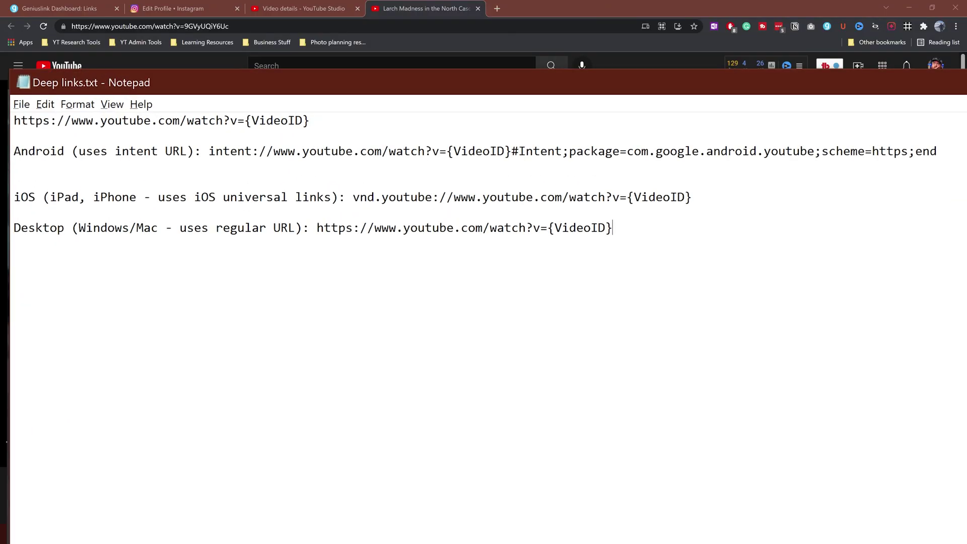
Paste the watch URL on line two and replace line one's {VideoID} with 9GVyUQiY6Uc.
key(Return)
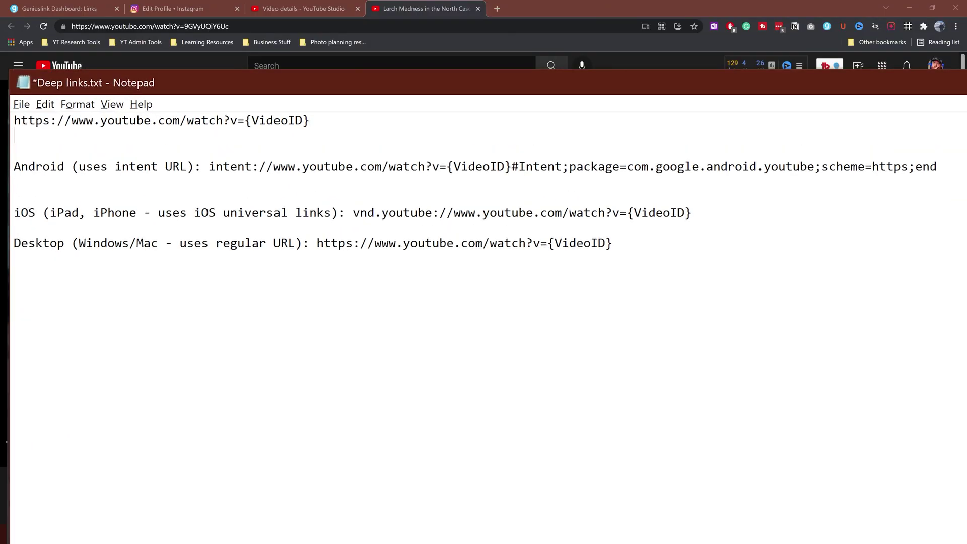
key(ctrl+v)
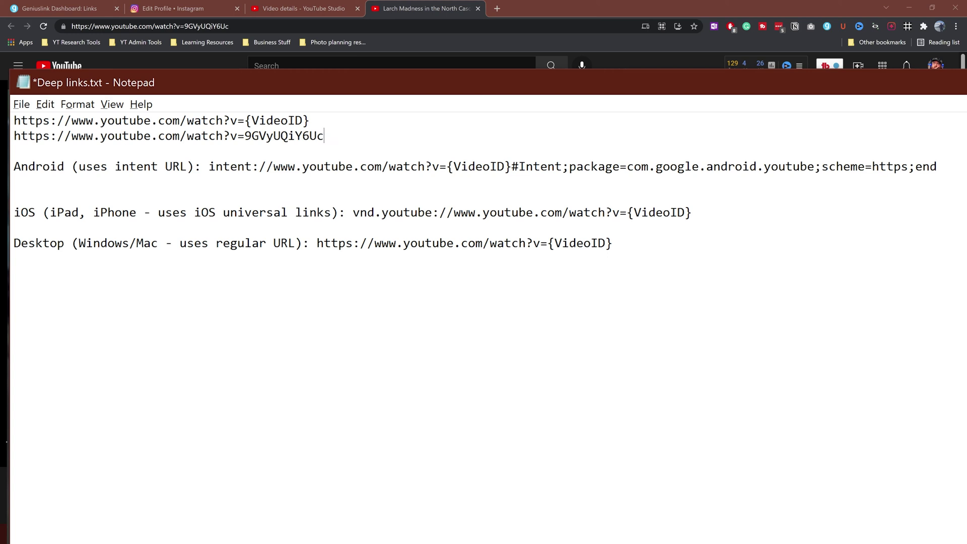
key(shift+Left)
key(shift+Left)
key(shift+Left)
key(shift+Left)
key(shift+Left)
key(shift+Left)
key(shift+Left)
key(shift+Left)
key(shift+Left)
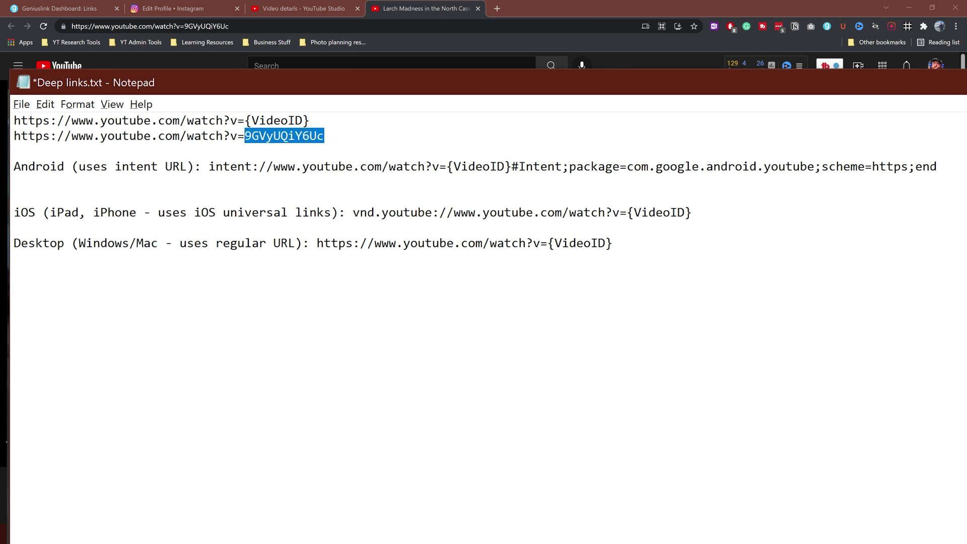
click(310, 120)
key(shift+Left)
key(shift+Left)
key(shift+Left)
key(shift+Left)
key(shift+Left)
key(shift+Left)
key(shift+Left)
key(shift+Left)
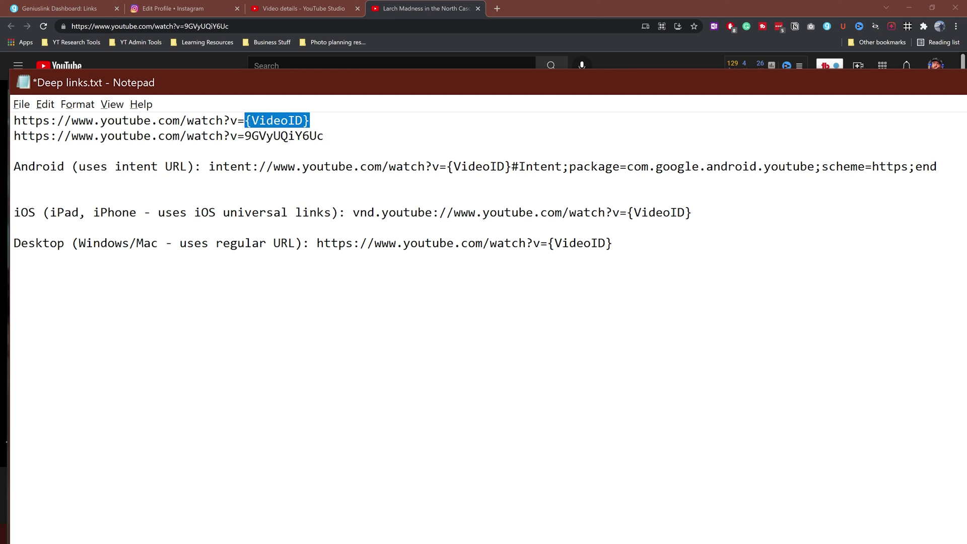
text(9GVyUQiY6Uc)
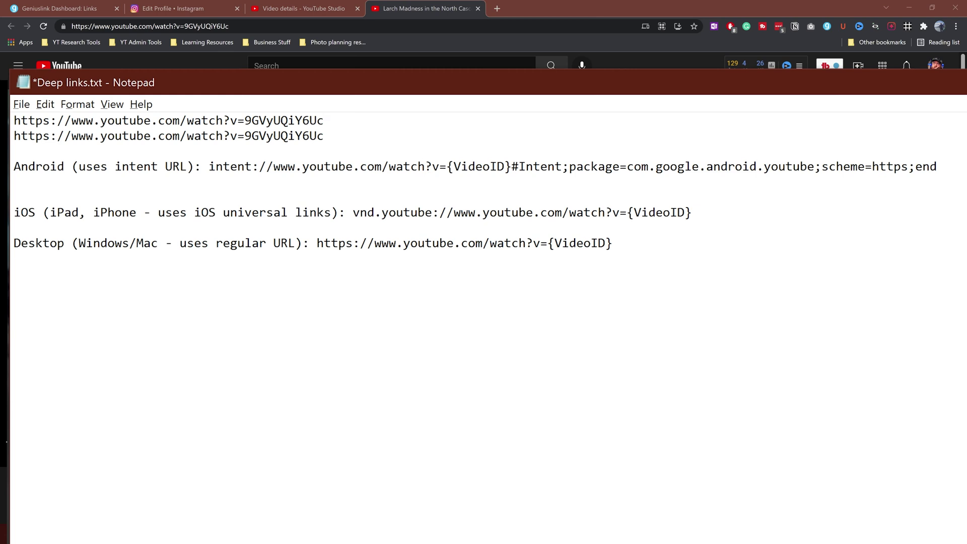
Replace the {VideoID} placeholders in the Android, iOS and Desktop URLs with 9GVyUQiY6Uc.
key(shift+Left)
key(shift+Left)
key(shift+Left)
key(shift+Left)
key(shift+Left)
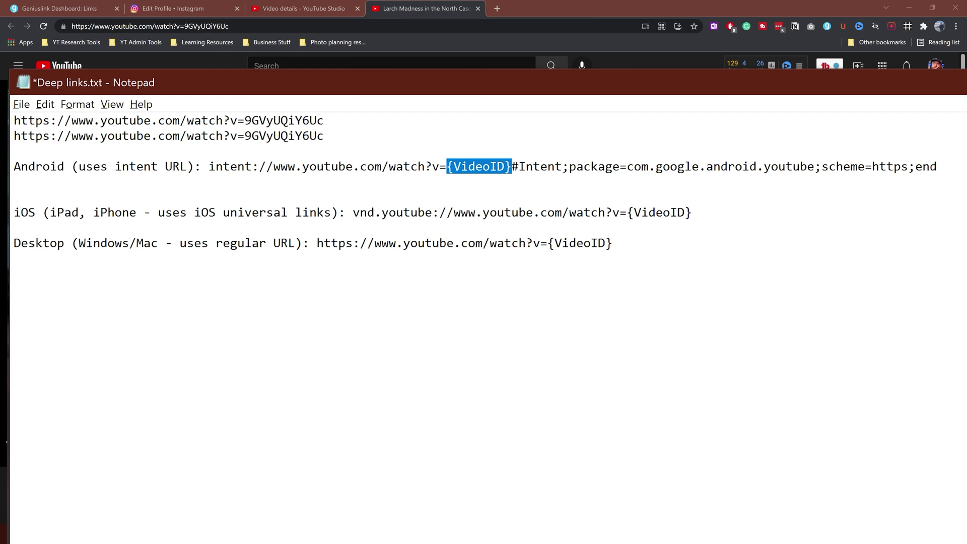
text(9GVyUQiY6Uc)
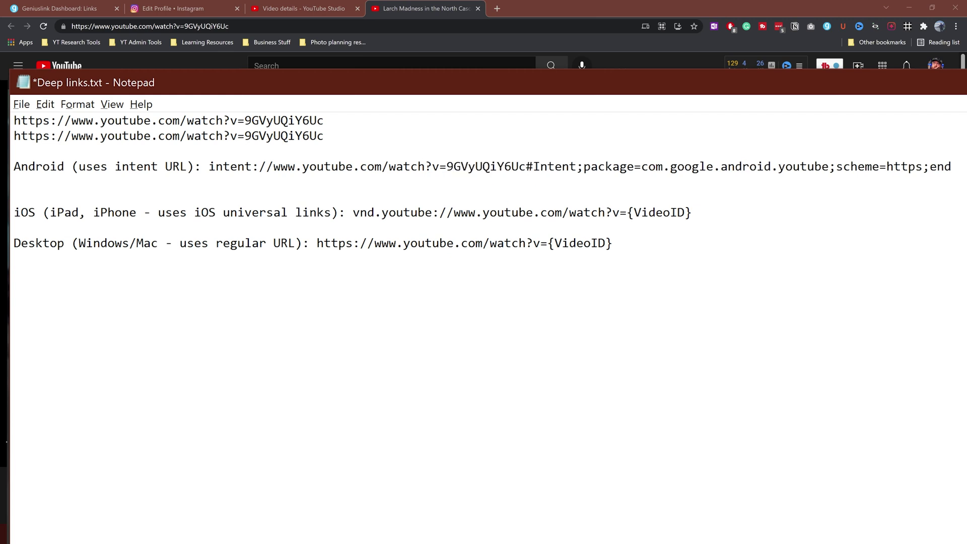
key(shift+Left)
key(shift+Left)
key(shift+Left)
key(shift+Left)
key(shift+Left)
key(shift+Left)
key(shift+Left)
key(shift+Left)
text(9GVyUQiY6Uc)
key(Down)
key(Down)
key(shift+Left)
key(shift+Left)
key(shift+Left)
key(shift+Left)
key(shift+Left)
key(shift+Left)
key(shift+Left)
key(shift+Left)
key(shift+Left)
text(9GVyUQiY6Uc)
key(Up)
key(Up)
key(Up)
key(Up)
key(Up)
key(Up)
key(Up)
key(shift+Left)
key(shift+Left)
key(shift+Left)
key(shift+Left)
key(shift+Left)
key(shift+Left)
key(shift+Left)
key(shift+Left)
key(shift+Left)
key(shift+Left)
key(shift+Left)
key(shift+Left)
key(shift+Left)
key(shift+Left)
key(shift+Left)
key(shift+Left)
key(shift+Left)
key(shift+Left)
key(shift+Left)
key(shift+Left)
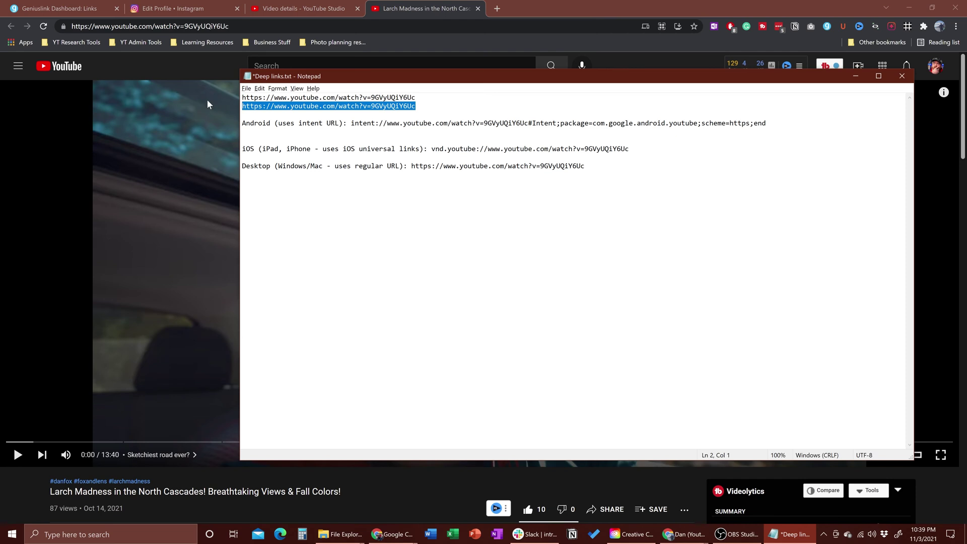
Start a Simple Link to the Larch Madness watch URL with vanity code awesomenewvid.
click(35, 7)
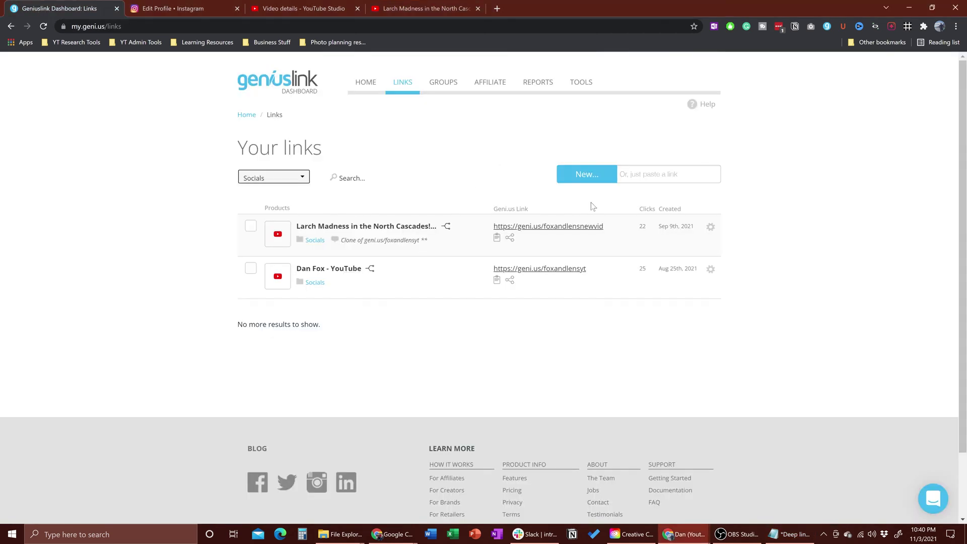
click(583, 177)
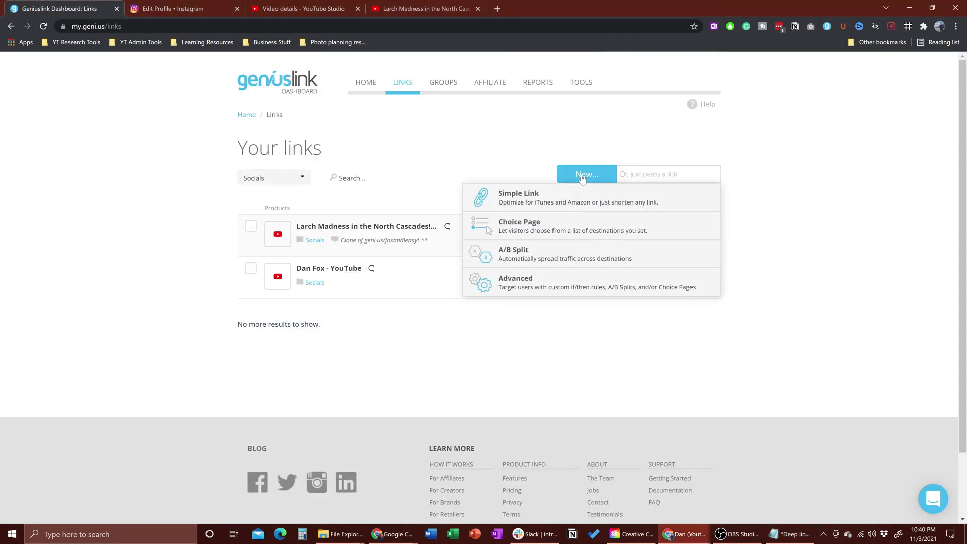
click(524, 200)
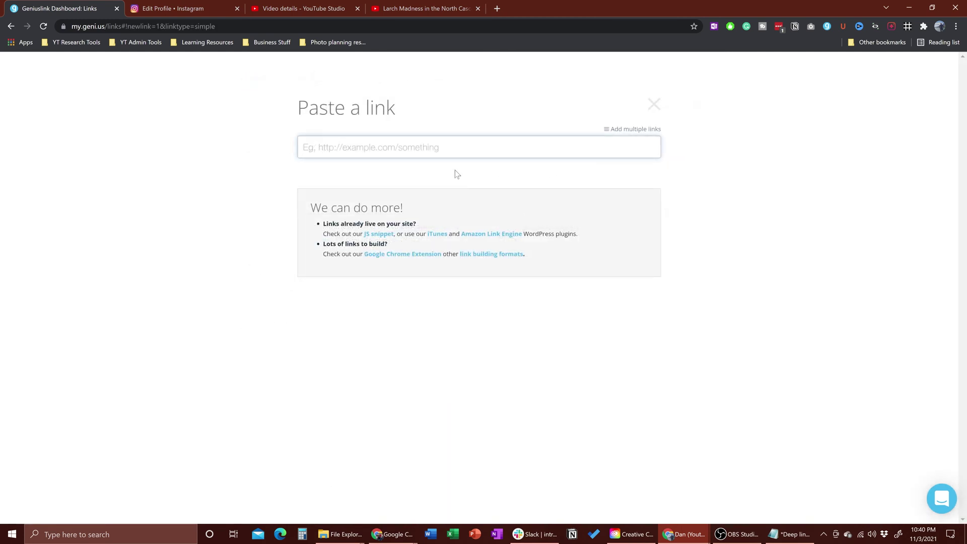
key(Down)
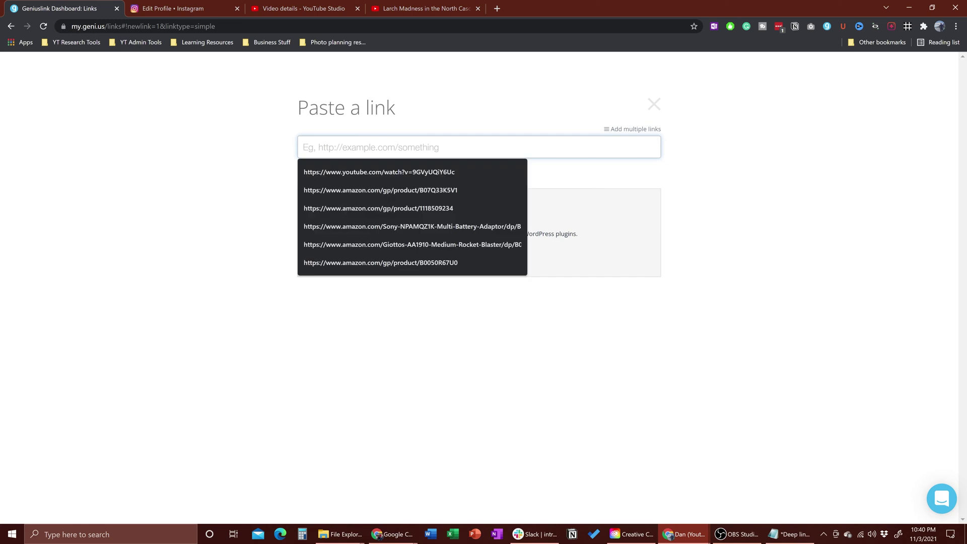
key(Down)
key(Return)
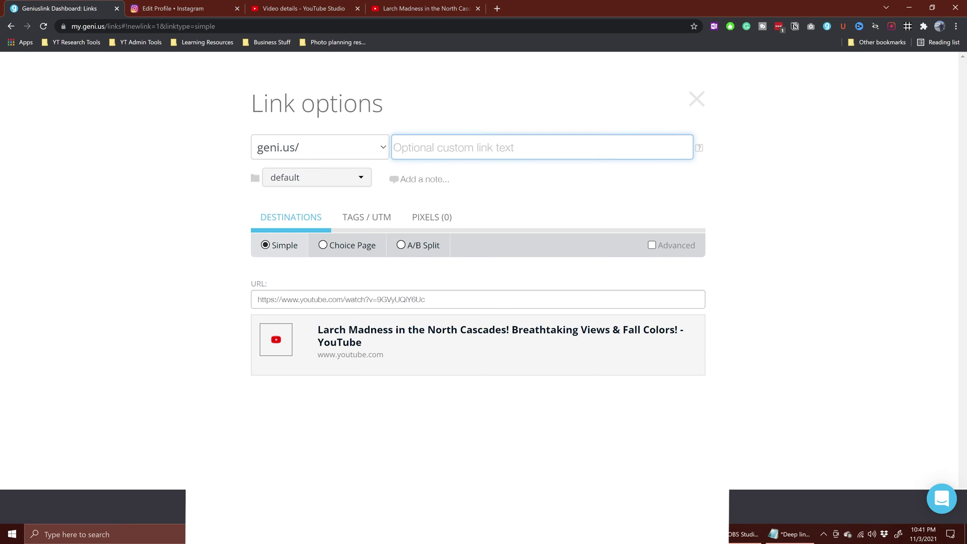
text(awesomenewvid)
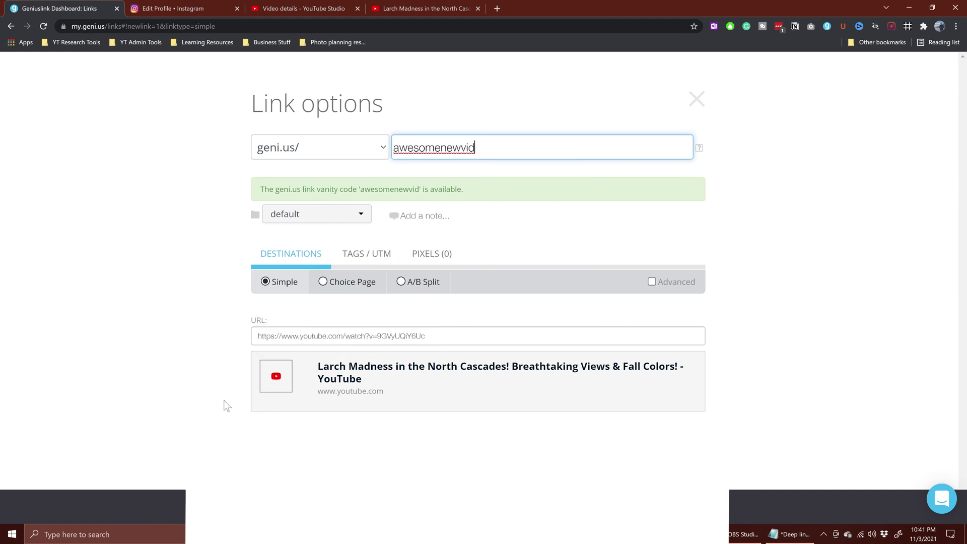
Enable advanced routing and set the first two destinations to Android and iOS.
click(653, 284)
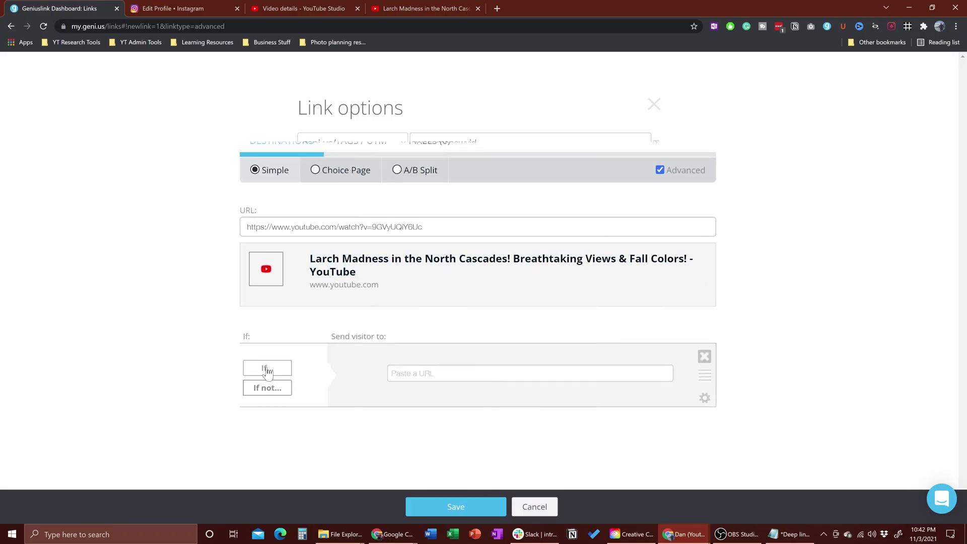
click(267, 372)
mouse_move(282, 259)
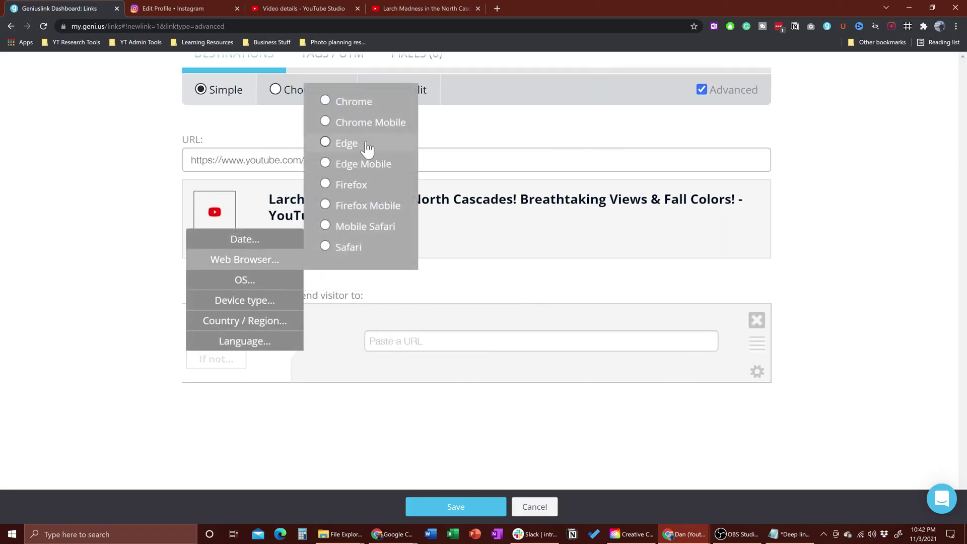
mouse_move(259, 280)
click(347, 164)
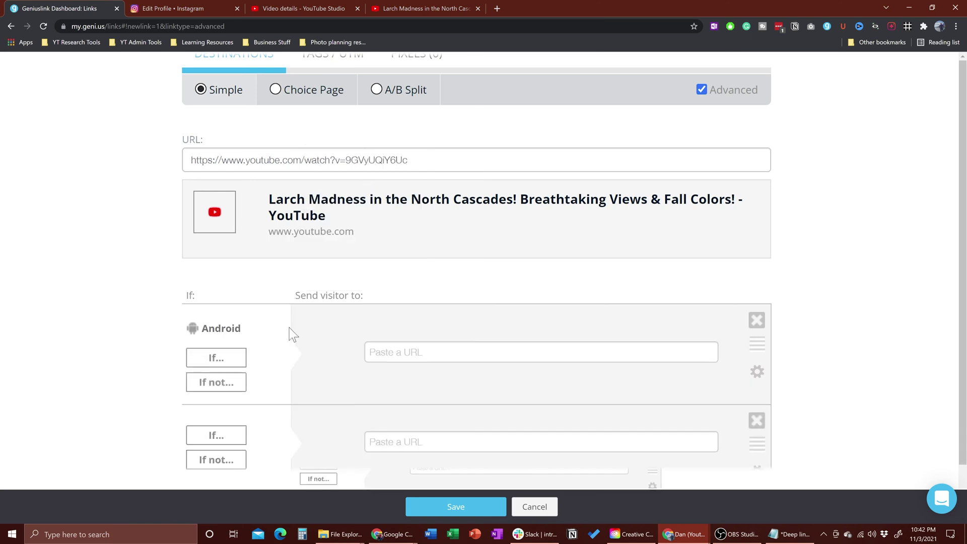
scroll(202, 333, down, 2)
click(207, 341)
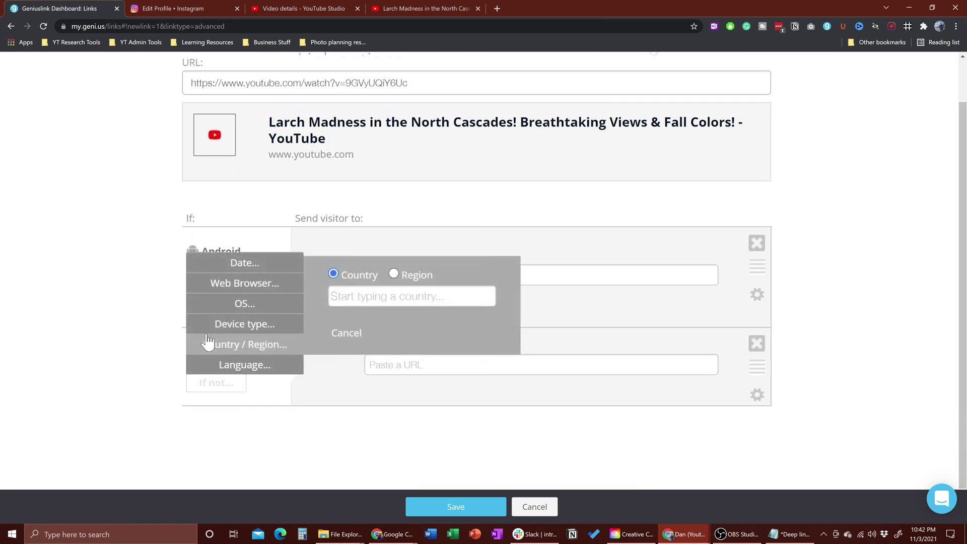
mouse_move(284, 311)
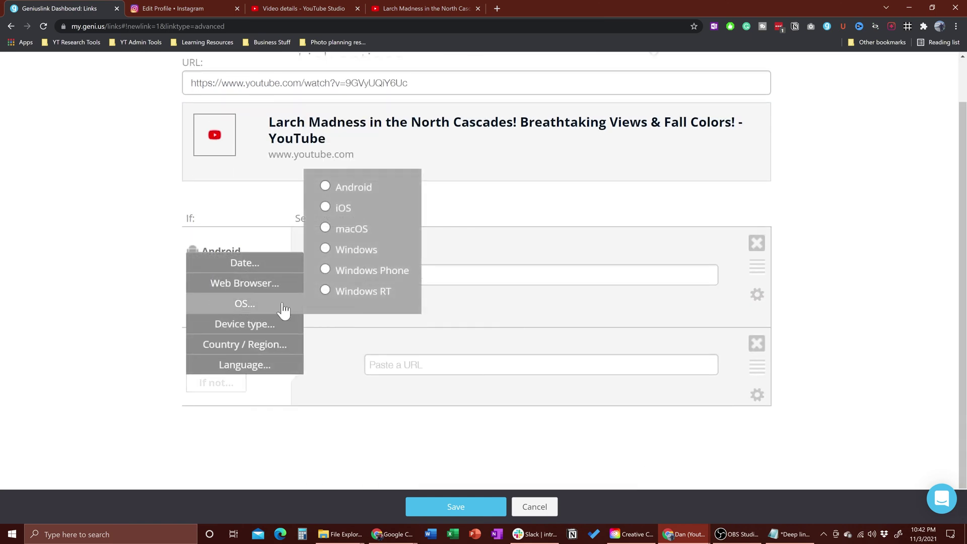
click(339, 208)
Set the third and fourth destinations to macOS and Windows OS conditions.
scroll(216, 382, down, 2)
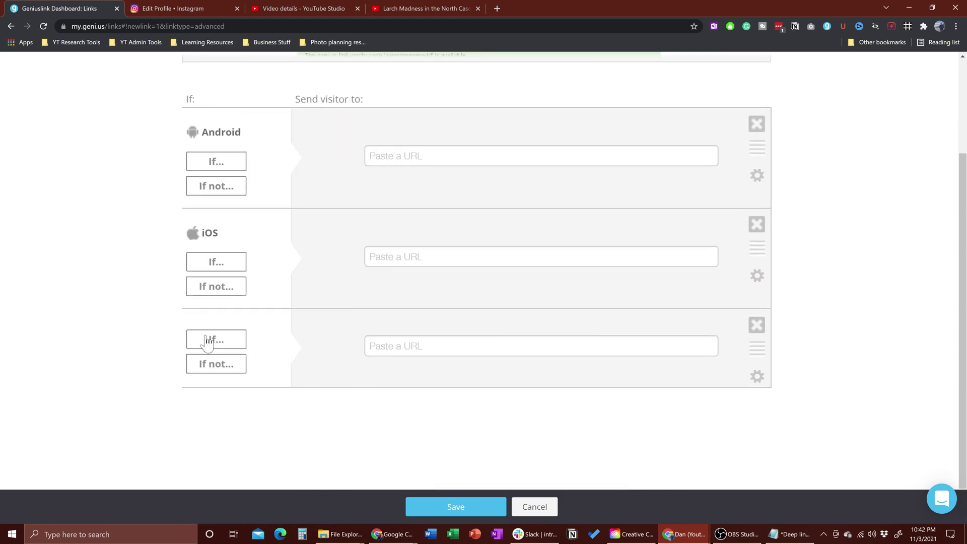
click(208, 353)
mouse_move(241, 308)
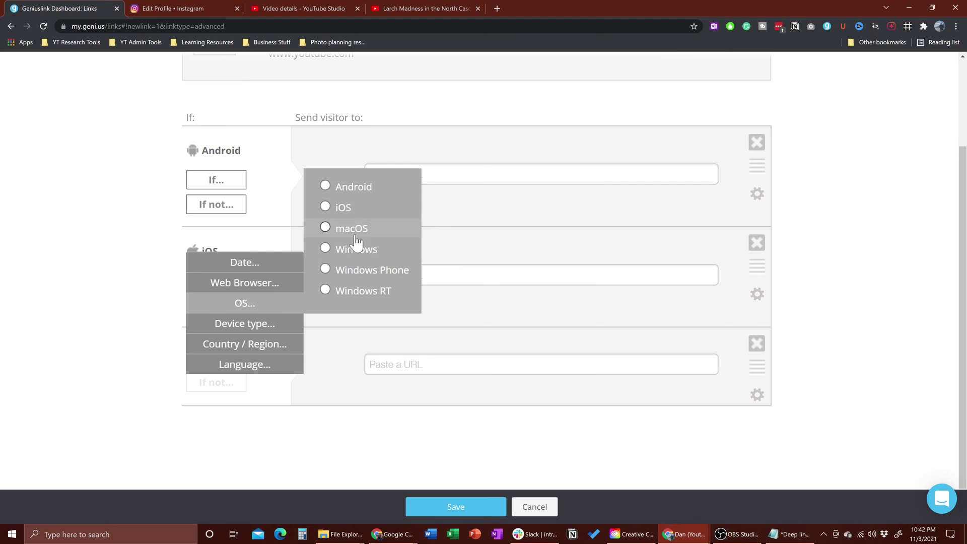
click(326, 228)
scroll(242, 383, down, 2)
click(214, 342)
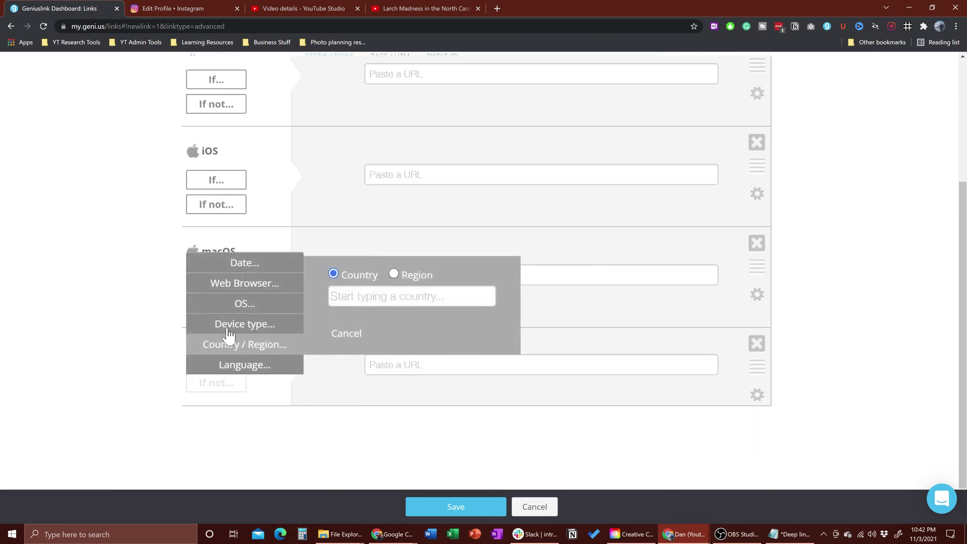
mouse_move(254, 306)
click(347, 252)
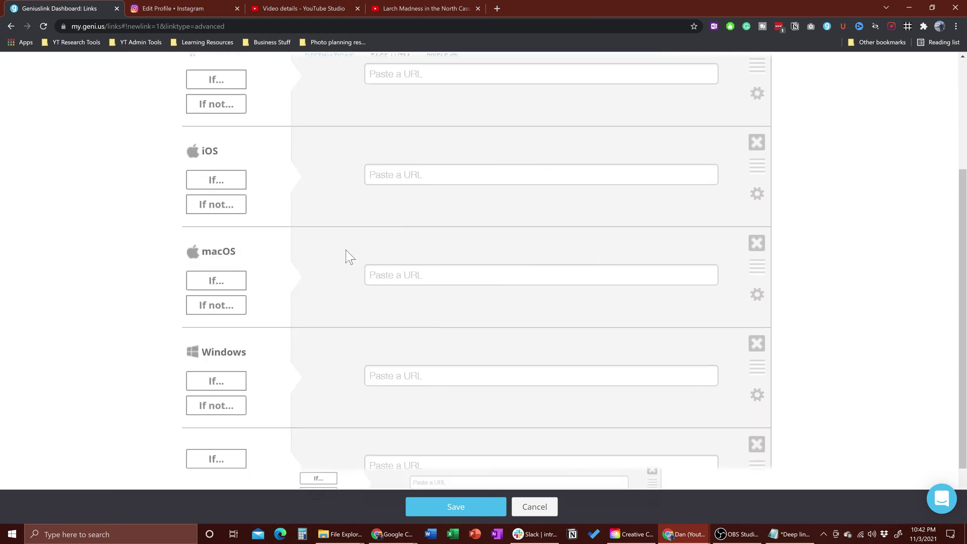
scroll(144, 302, down, 2)
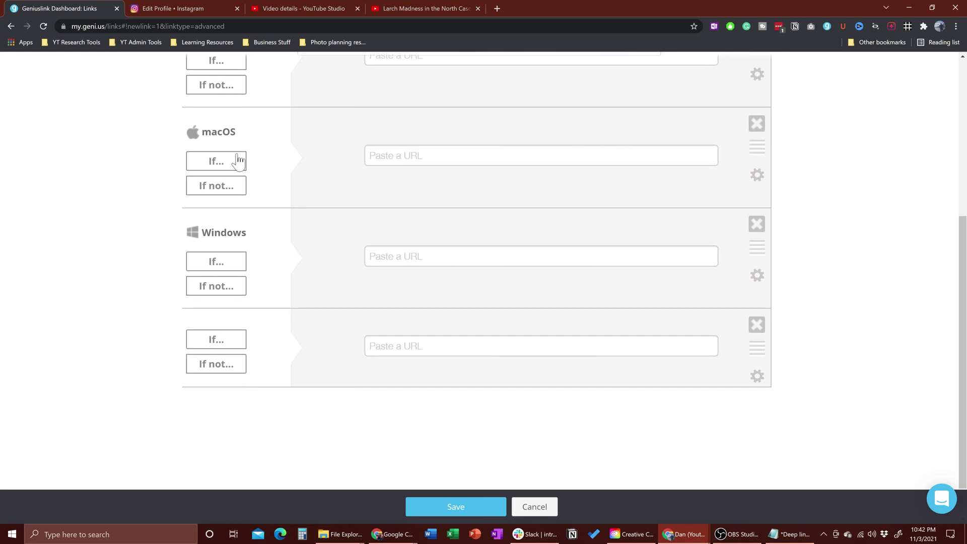
Paste the YouTube watch URL into the macOS and Windows destination fields.
click(376, 161)
text(https://www.youtube.com/watch?v=9GVyUQiY6Uc)
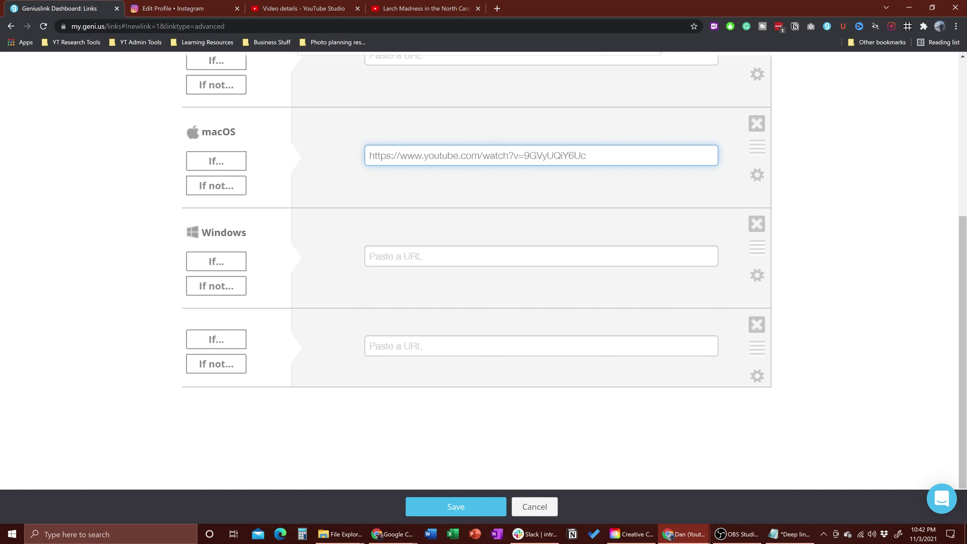
click(401, 252)
text(https://www.youtube.com/watch?v=9GVyUQiY6Uc)
key(ctrl+minus)
key(ctrl+minus)
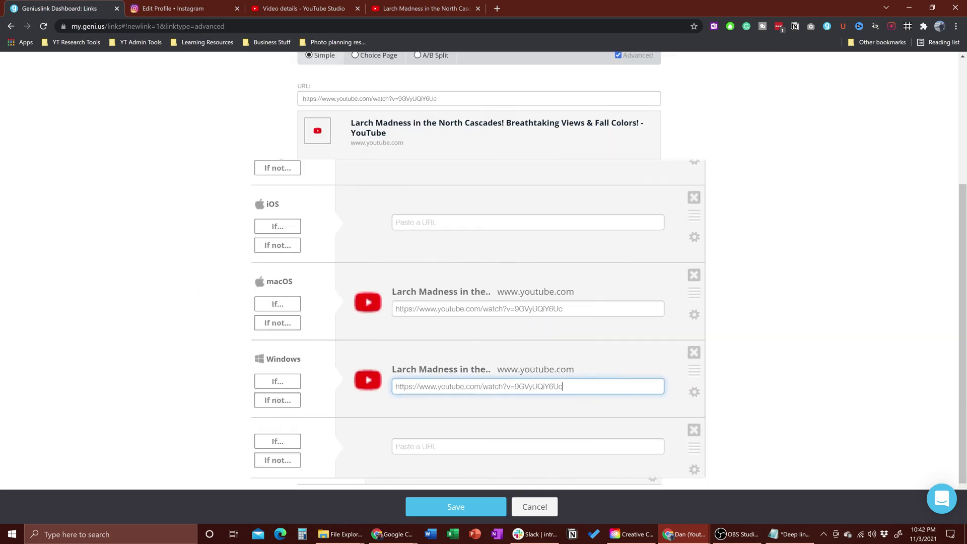
Copy the Android intent URL from Deep links.txt into the Android destination.
click(778, 535)
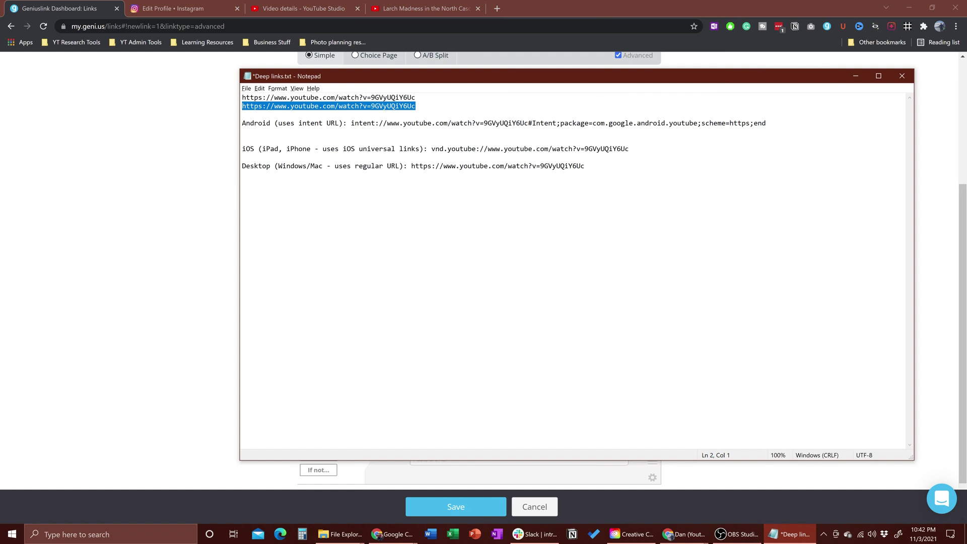
click(322, 166)
drag(226, 137, 820, 138)
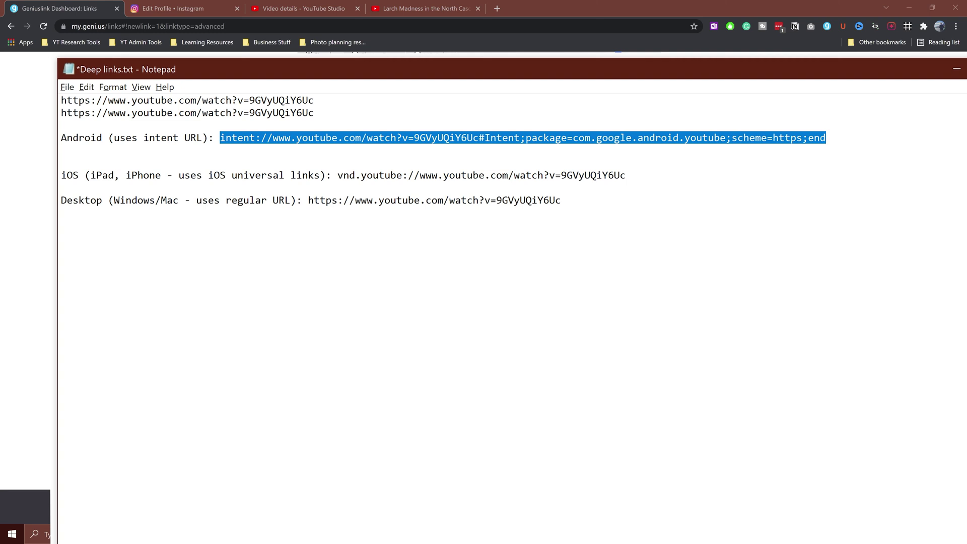
click(100, 281)
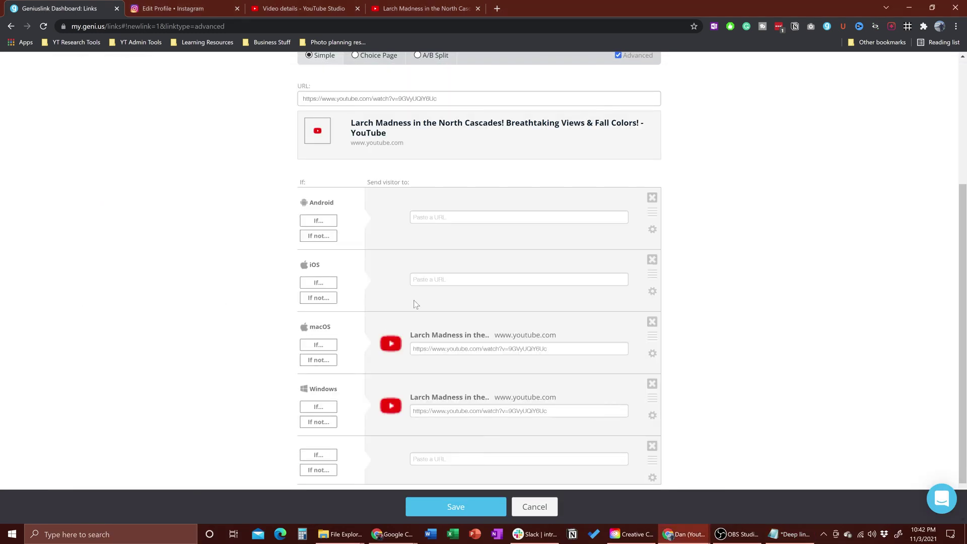
click(440, 220)
text(intent://www.youtube.com/watch?v=9GVyUQiY6Uc#Intent;package=com.google.android.youtube;scheme=https;end)
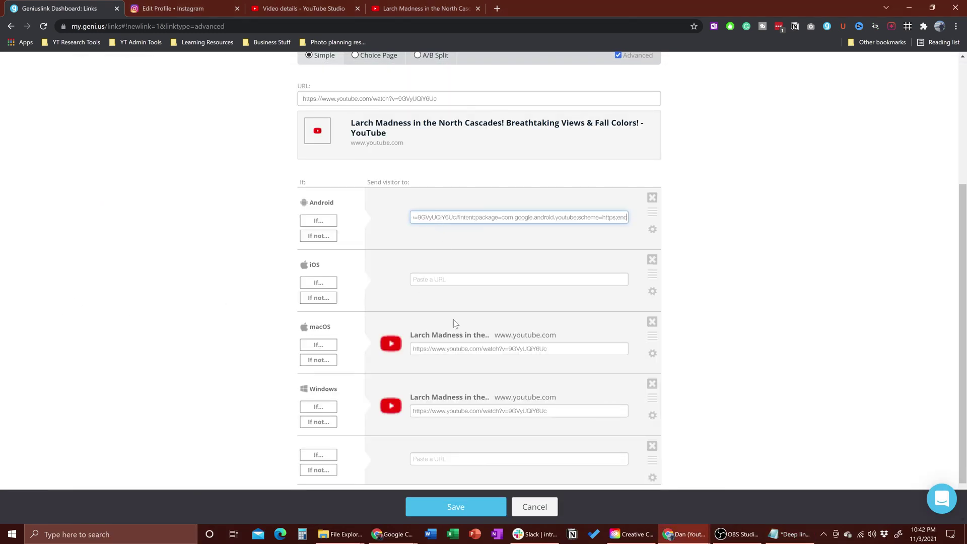
Copy the iOS vnd.youtube URL from Deep links.txt into the iOS destination.
click(773, 535)
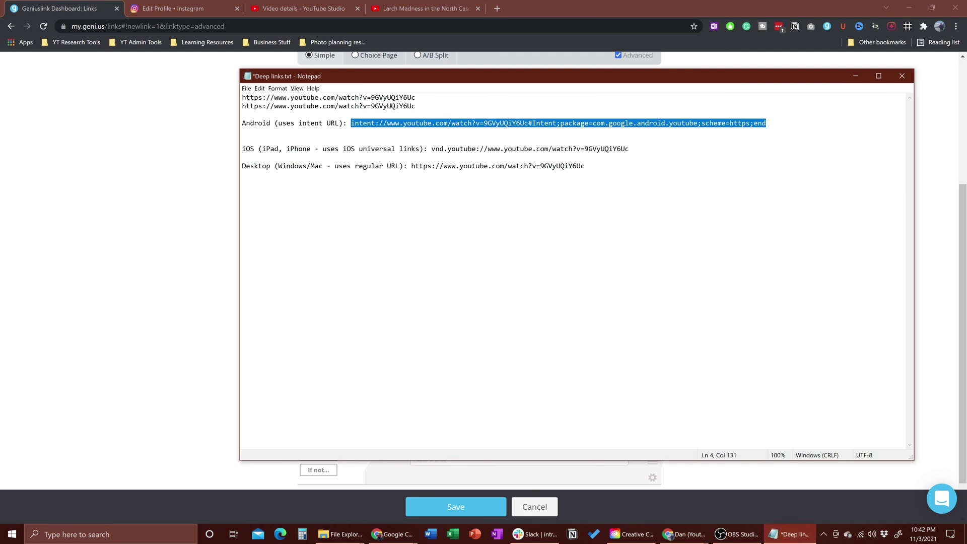
drag(431, 149, 632, 157)
key(ctrl+c)
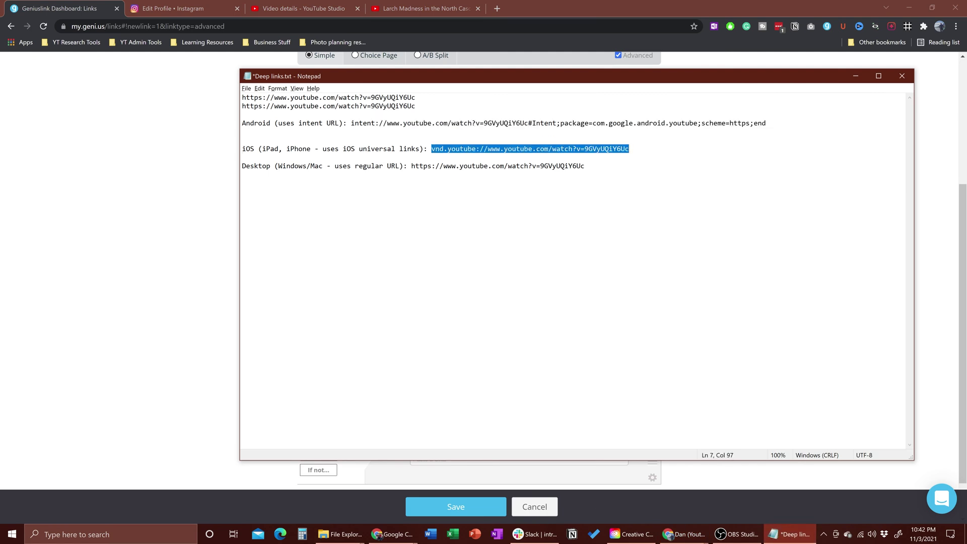
click(132, 398)
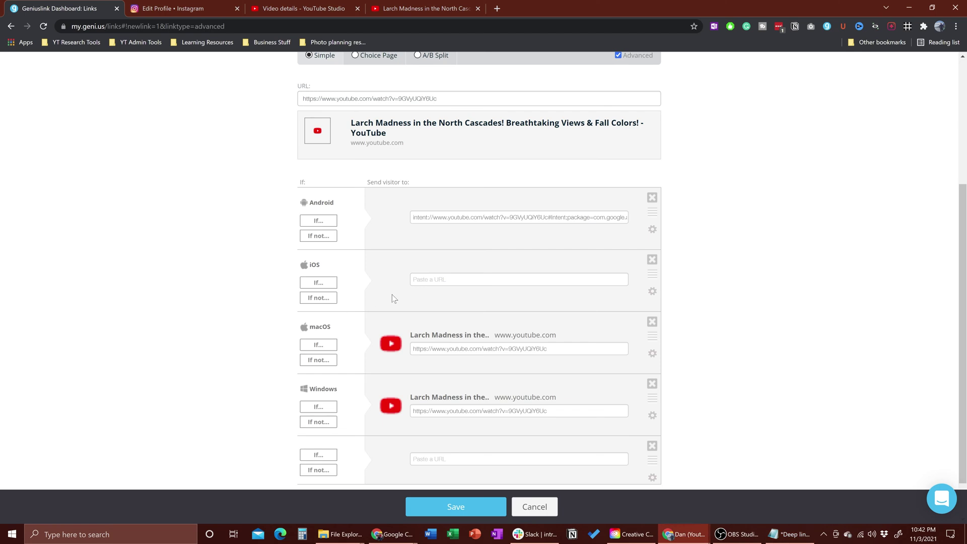
click(519, 279)
key(ctrl+v)
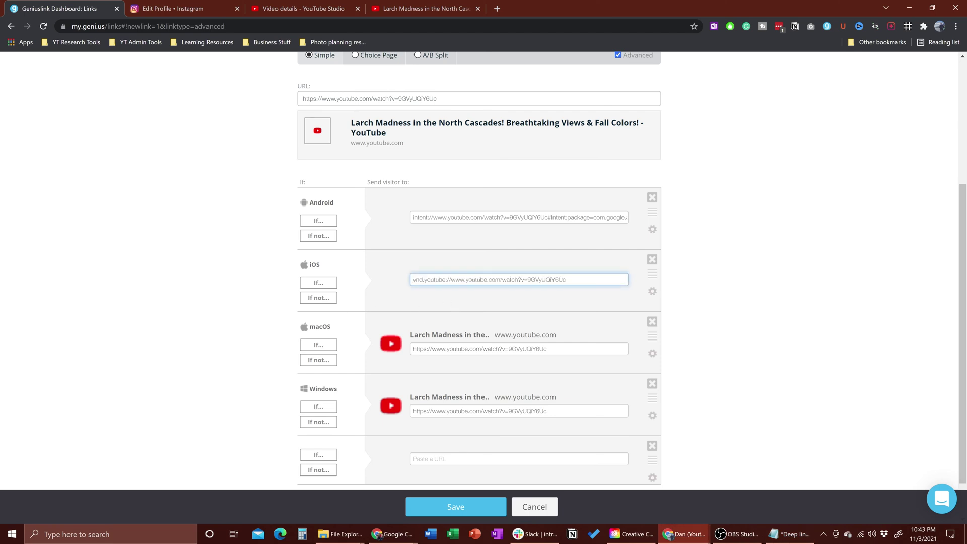
Save the link, filter the list to the Socials group, and copy the awesomenewvid link.
click(455, 508)
click(275, 178)
click(259, 304)
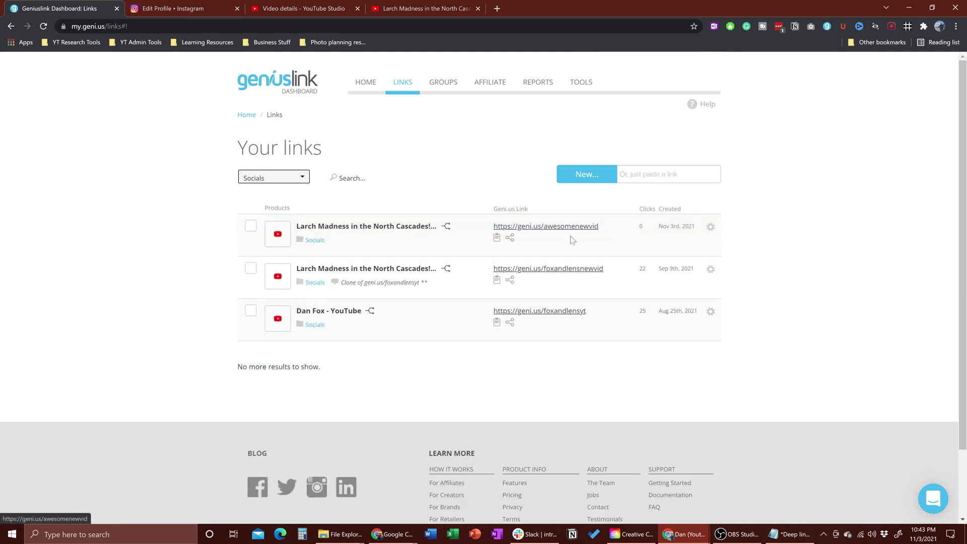
click(496, 238)
click(497, 240)
click(192, 9)
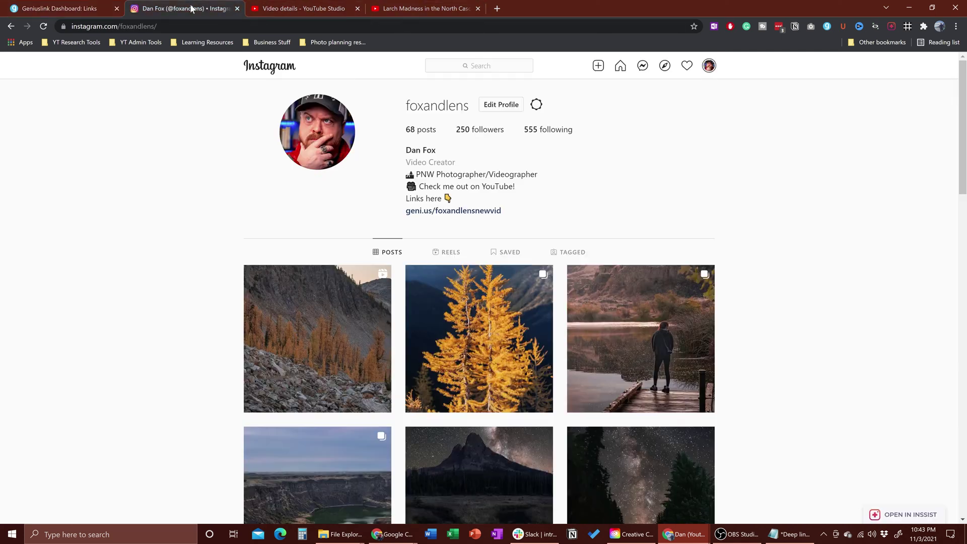
click(493, 111)
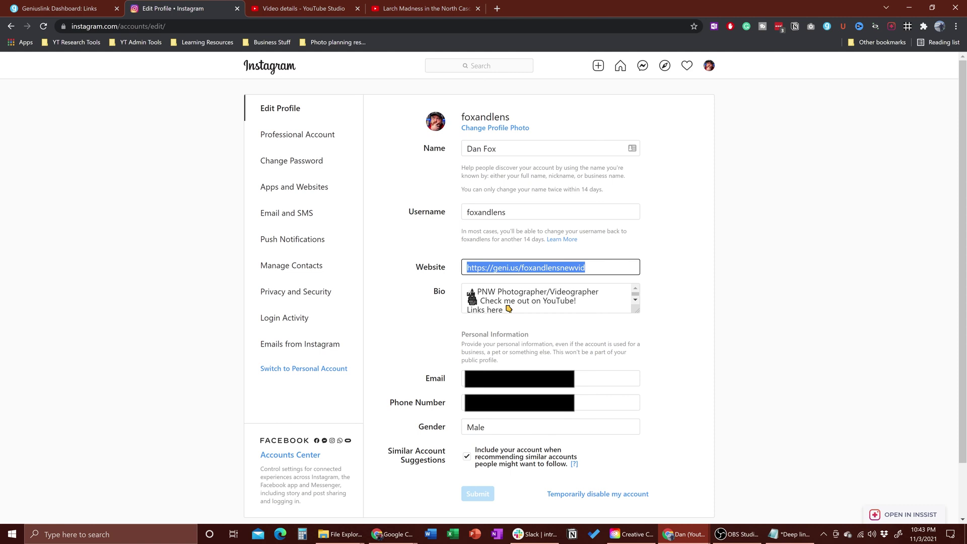
key(ctrl+v)
click(686, 233)
click(477, 497)
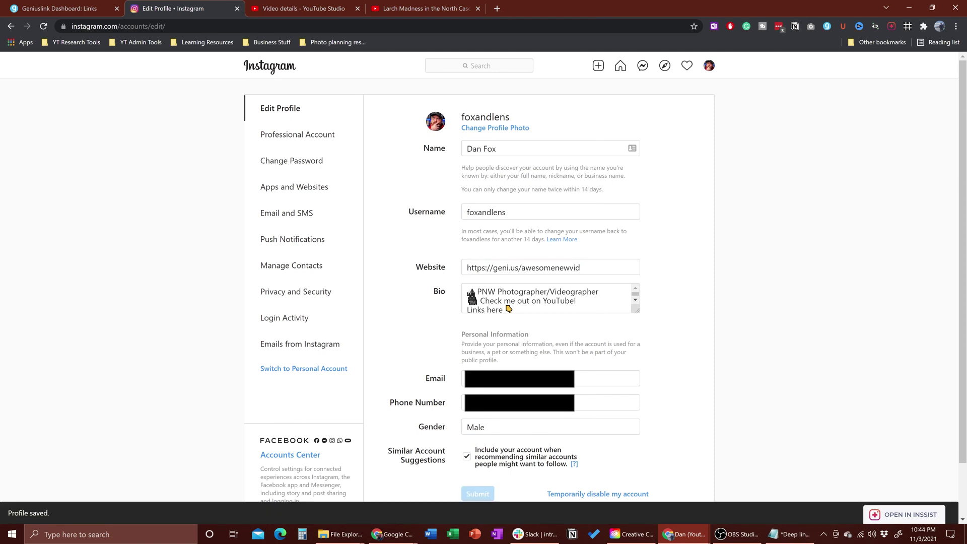
click(715, 70)
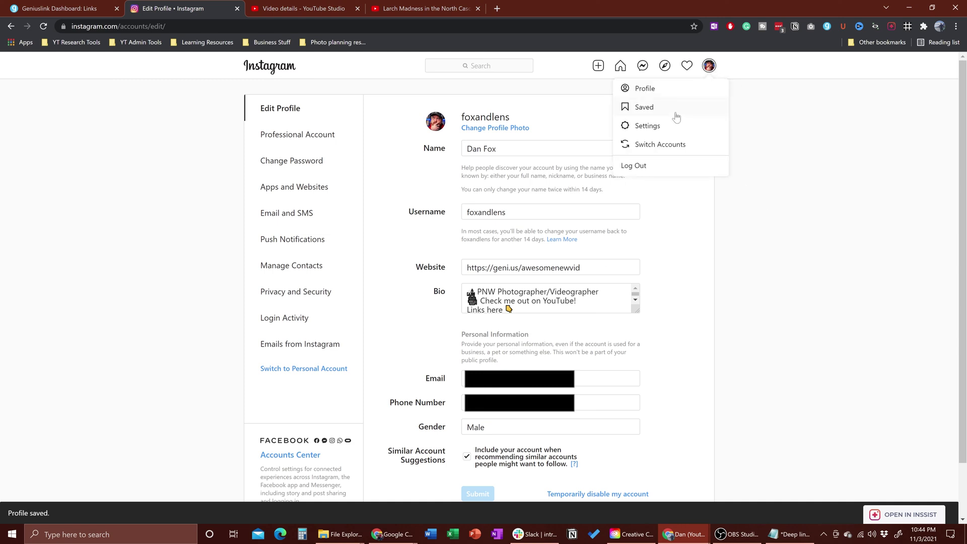